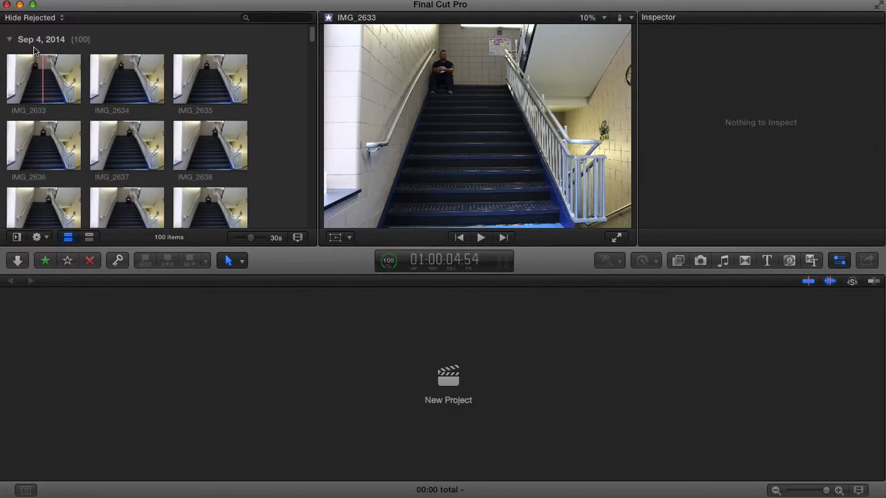
- Select all the Sep 4, 2014 photos and create a project named Stop Motion in the Stop Motion event
{"action": "left_click", "coordinate": [31, 42]}
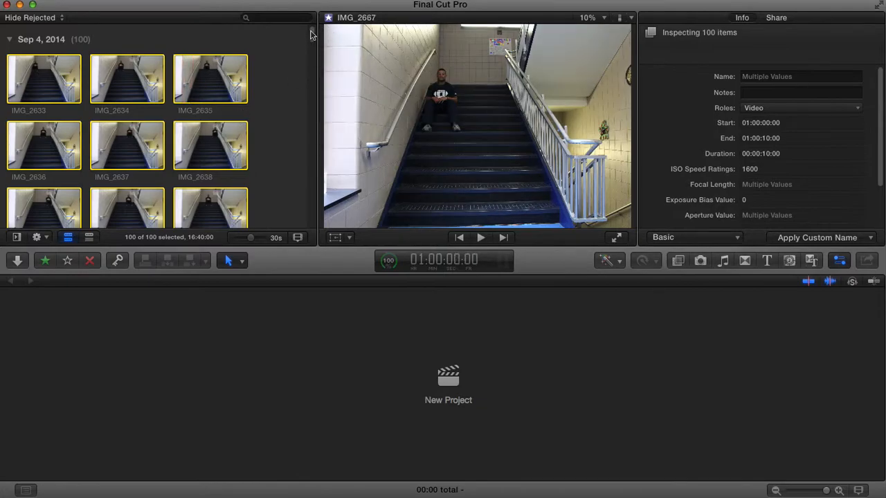
{"action": "mouse_move", "coordinate": [312, 32]}
{"action": "left_mouse_down"}
{"action": "mouse_move", "coordinate": [311, 223]}
{"action": "mouse_move", "coordinate": [311, 31]}
{"action": "left_mouse_up"}
{"action": "left_click", "coordinate": [441, 378]}
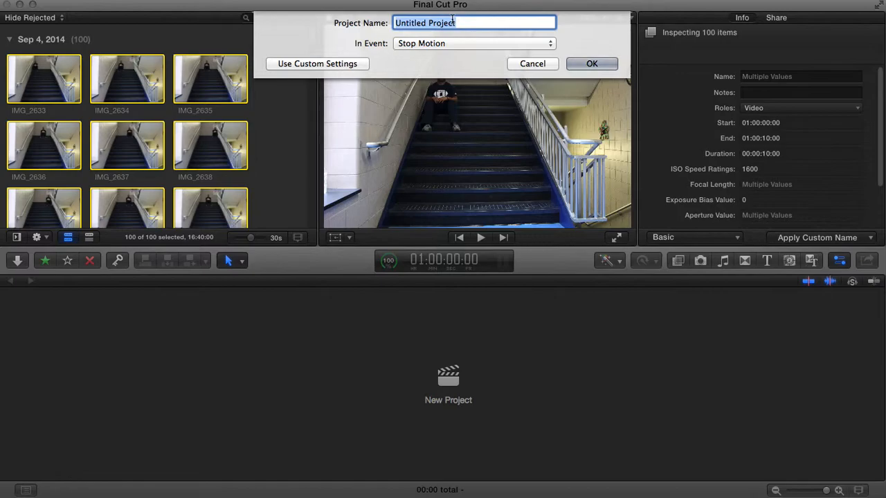
{"action": "type", "text": "St"}
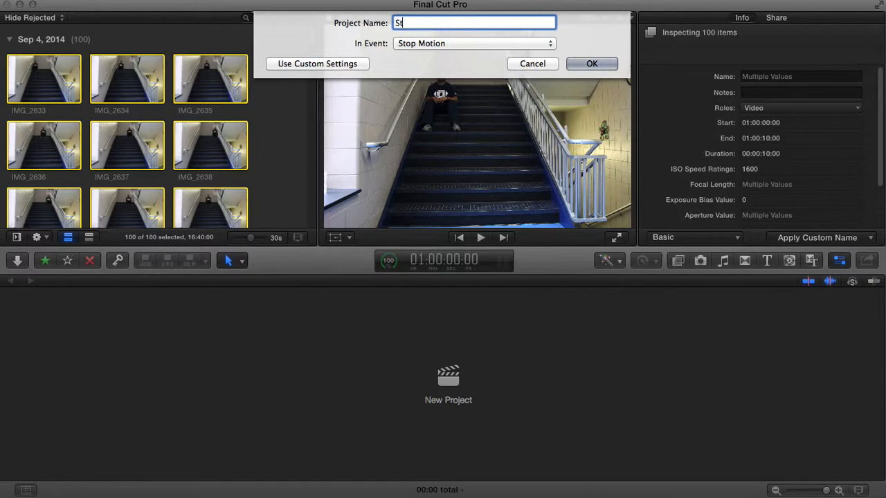
{"action": "type", "text": "op Motion"}
{"action": "left_click", "coordinate": [588, 65]}
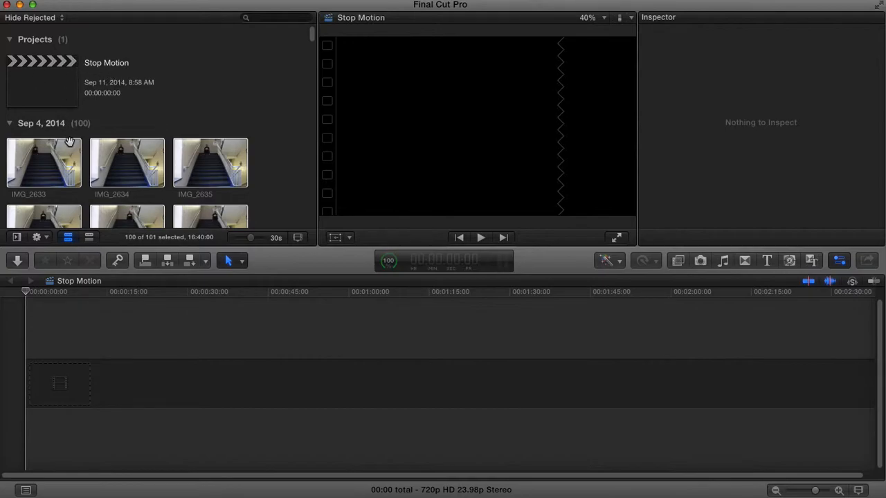
- Append all the Sep 4, 2014 photos to the empty Stop Motion timeline
{"action": "left_click", "coordinate": [67, 189]}
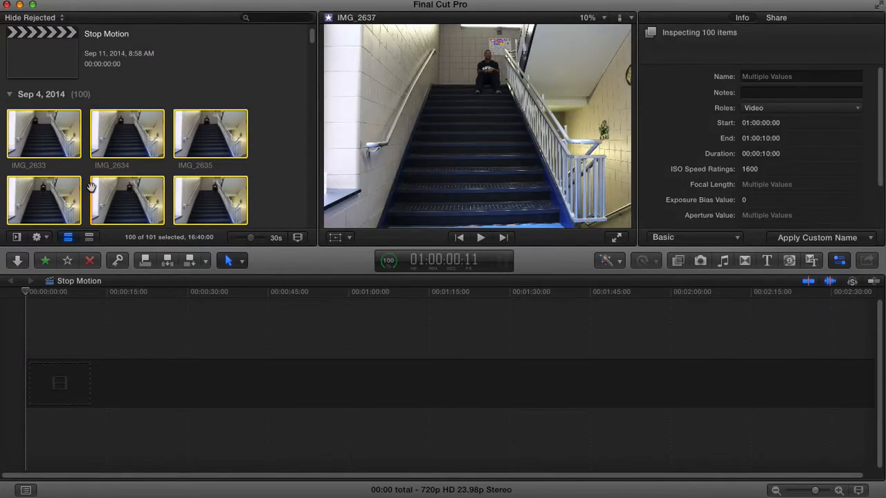
{"action": "left_click", "coordinate": [152, 308]}
{"action": "left_click", "coordinate": [33, 138]}
{"action": "left_click", "coordinate": [45, 387]}
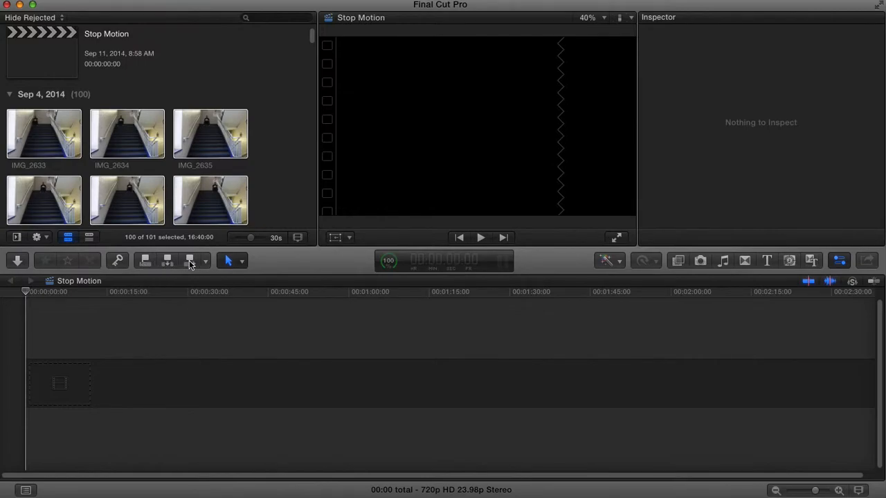
{"action": "left_click", "coordinate": [189, 262]}
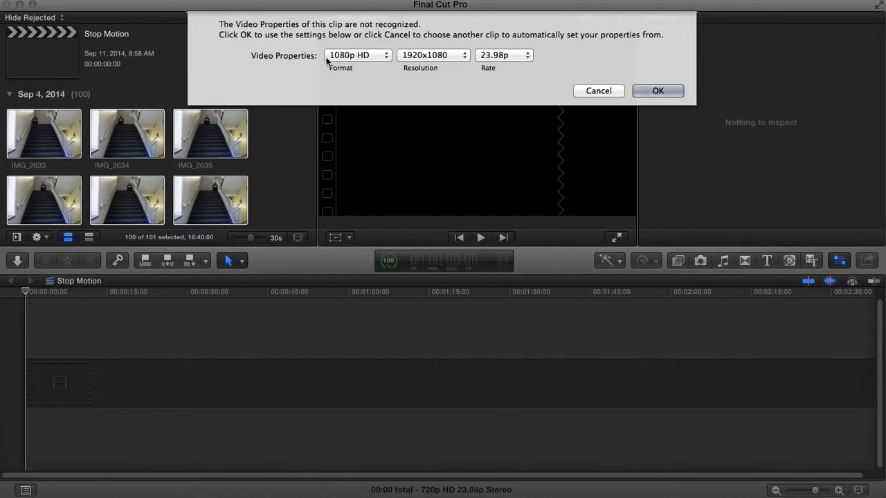
- Set the project's video properties to 720p HD, 1280x720 at 29.97p and accept them
{"action": "left_click", "coordinate": [386, 57]}
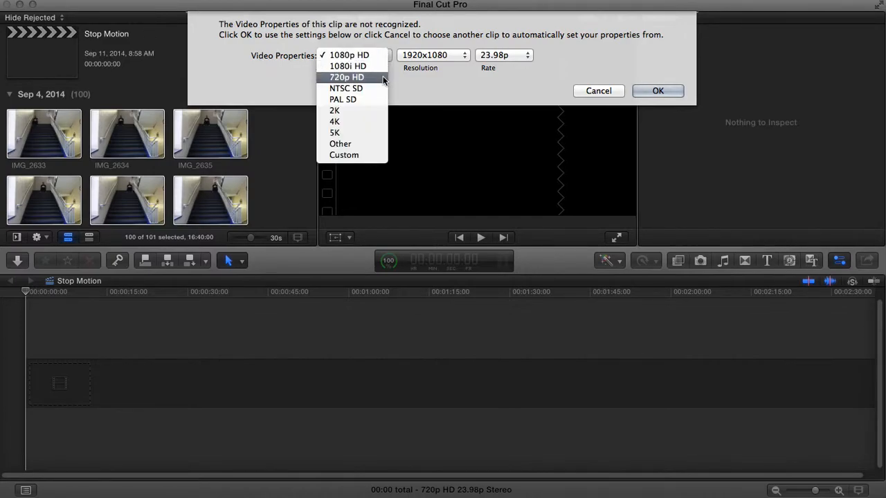
{"action": "left_click", "coordinate": [383, 80]}
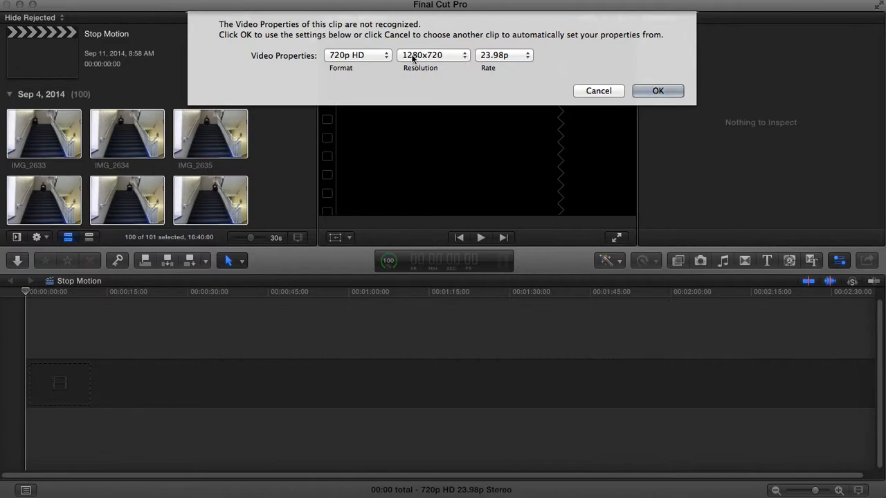
{"action": "left_click", "coordinate": [528, 56]}
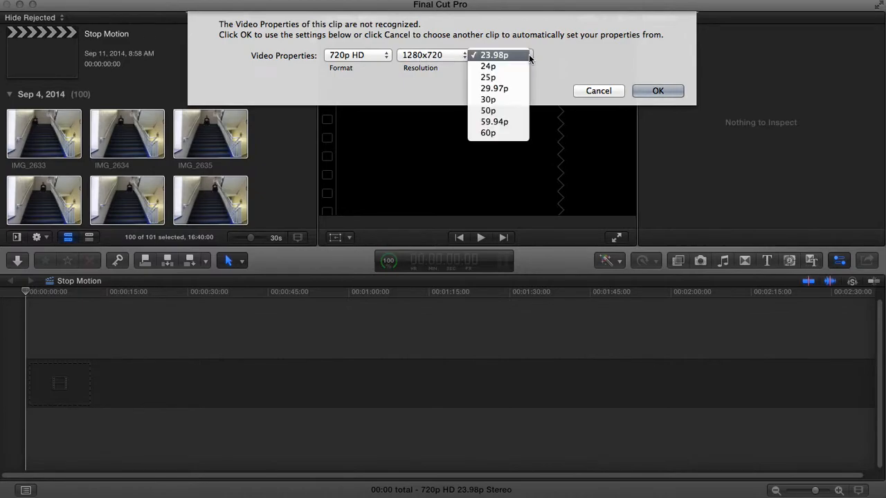
{"action": "left_click", "coordinate": [526, 89]}
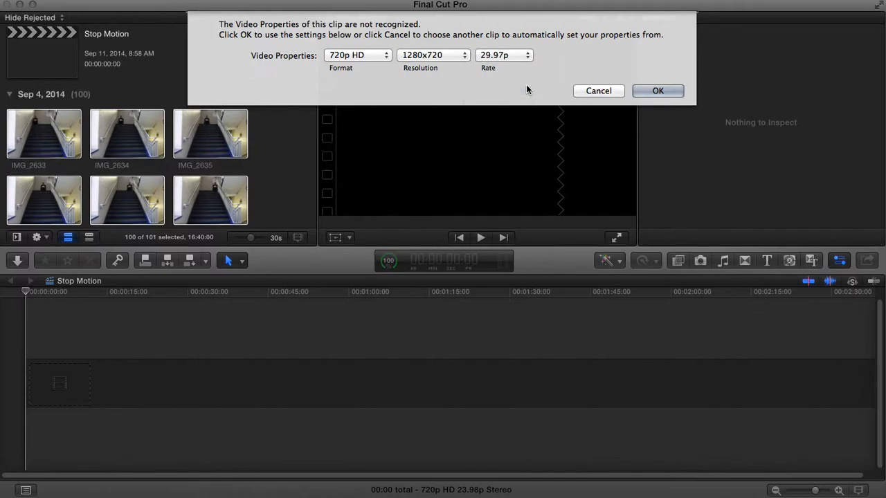
{"action": "left_click", "coordinate": [664, 91]}
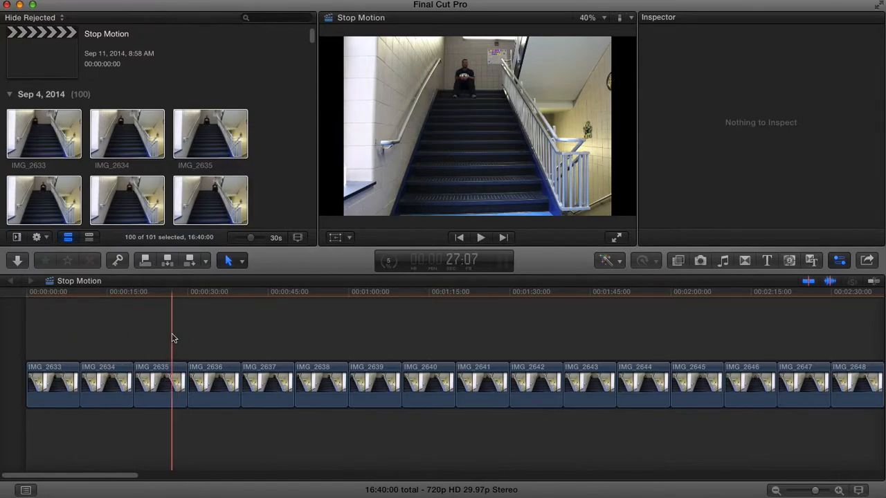
- Set the duration of every photo clip in the timeline to 3 frames
{"action": "left_click", "coordinate": [189, 339]}
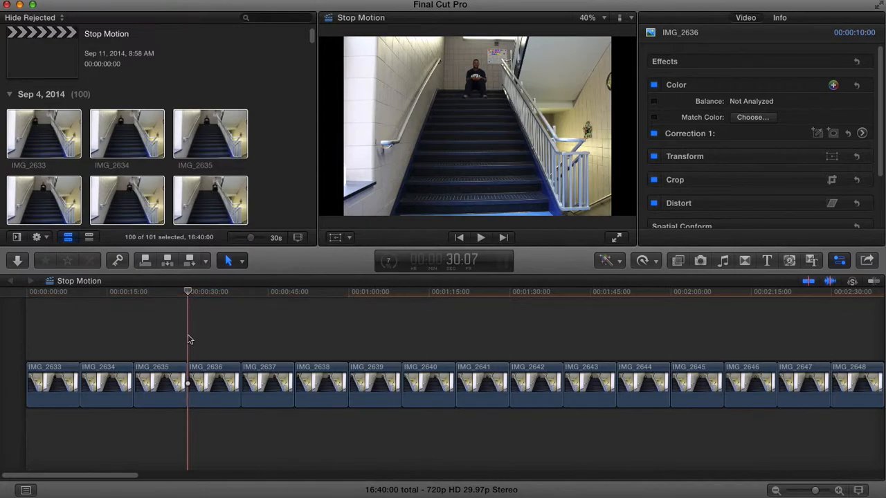
{"action": "key", "text": "super+a"}
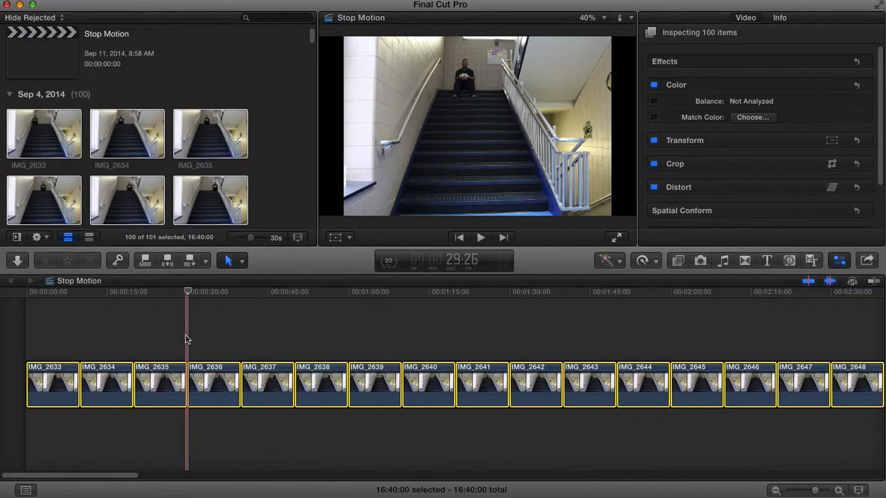
{"action": "left_click", "coordinate": [461, 262]}
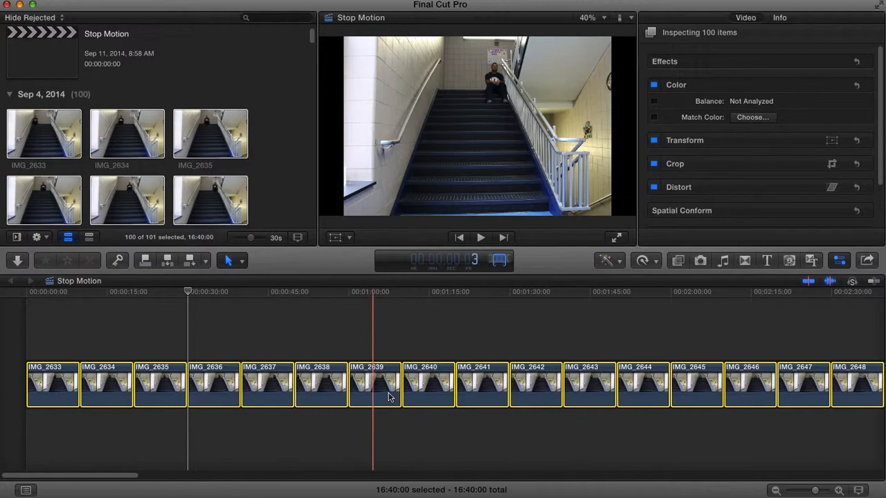
{"action": "key", "text": "Return"}
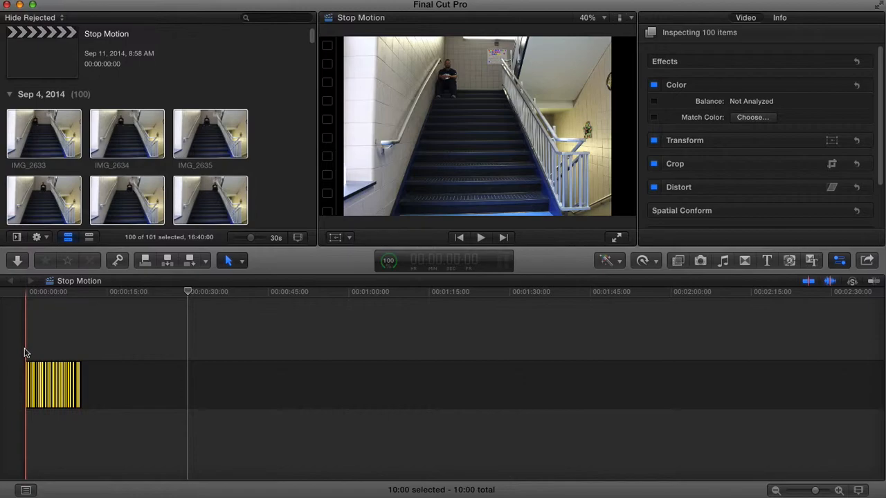
- Fit the whole sequence in the timeline and play it from the beginning
{"action": "key", "text": "shift+z"}
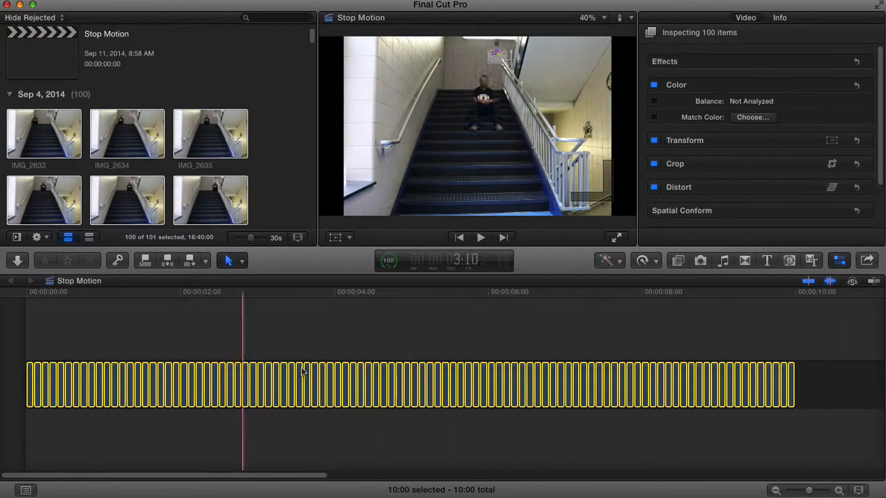
{"action": "left_click", "coordinate": [24, 352]}
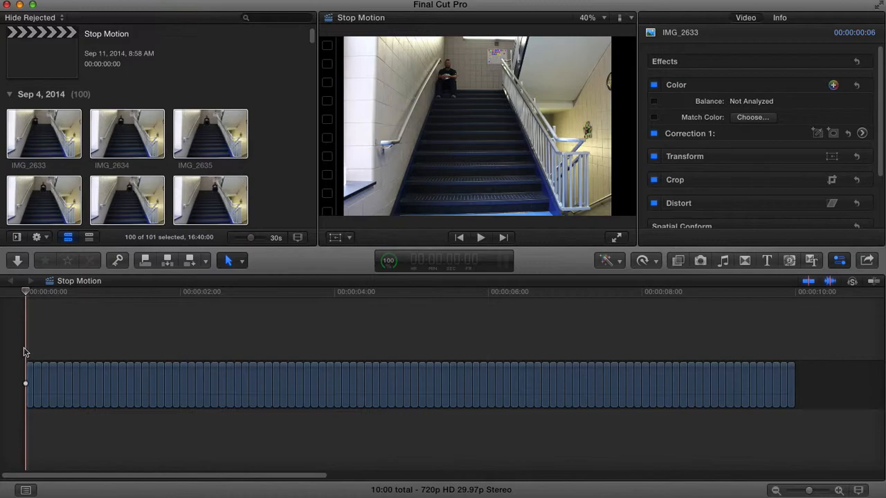
{"action": "key", "text": "space"}
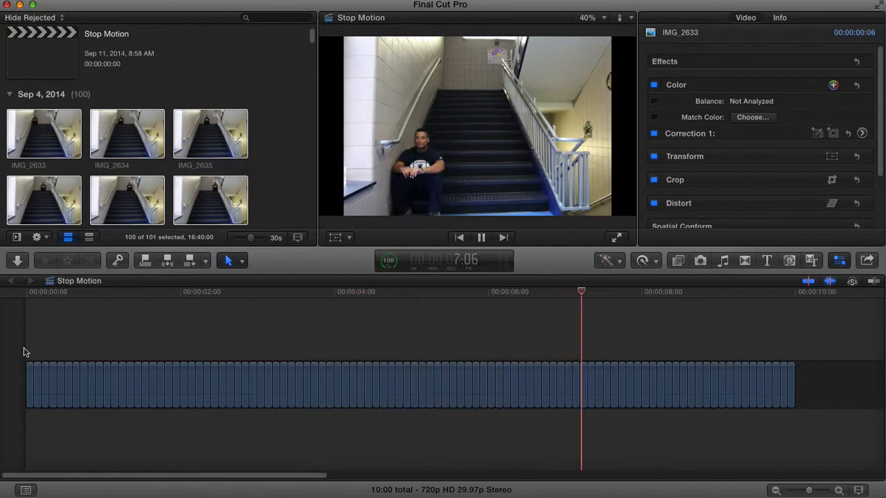
{"action": "key", "text": "space"}
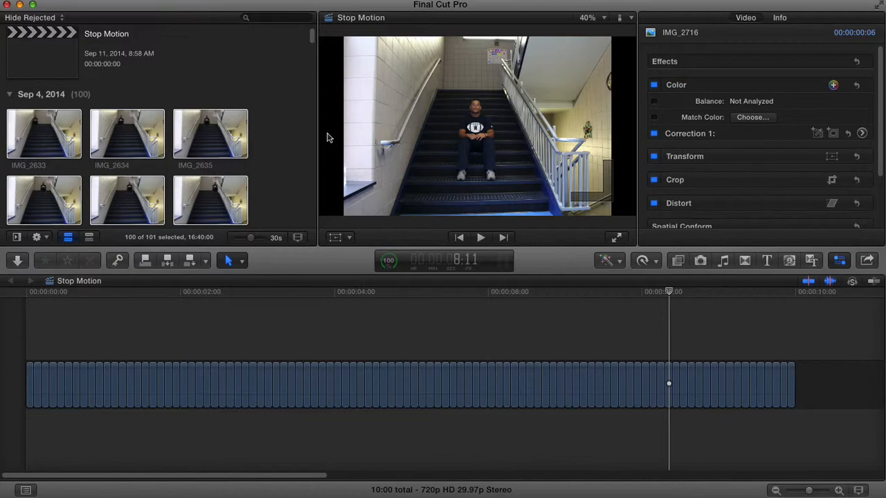
- Set nine consecutive timeline clips starting with IMG_2642 to 4 frames each and play the sequence from the start
{"action": "left_click", "coordinate": [100, 368]}
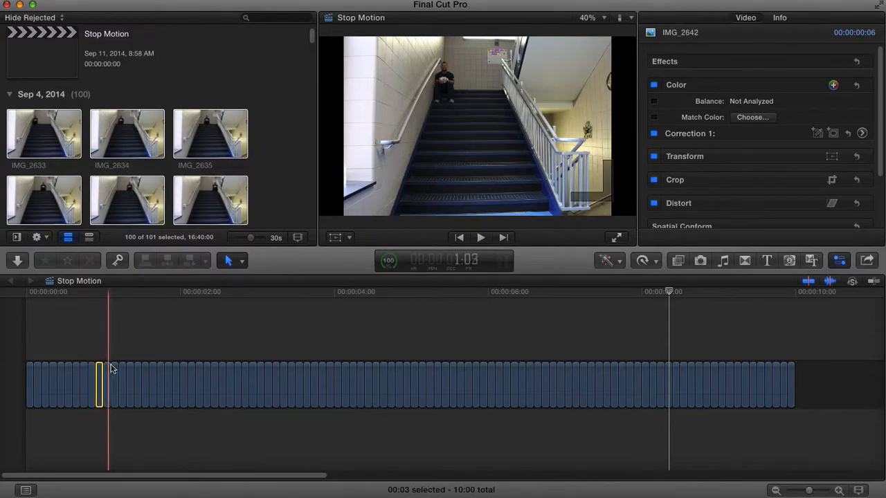
{"action": "left_click", "coordinate": [160, 370], "text": "shift"}
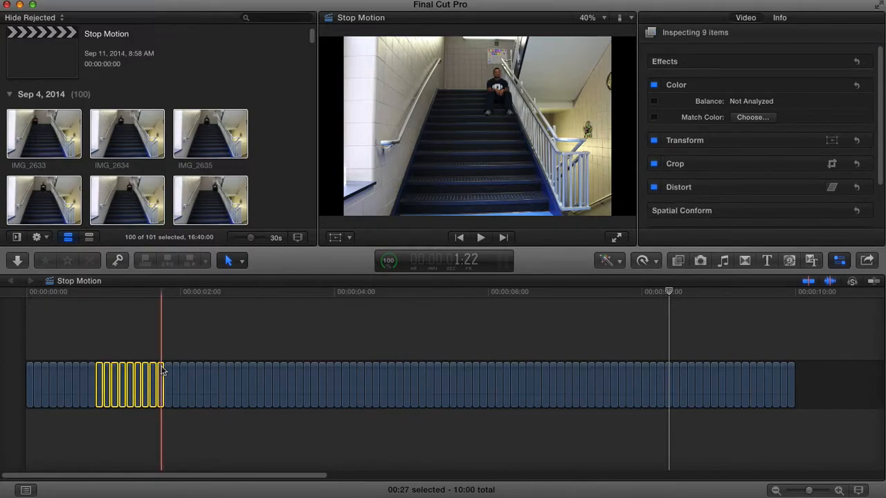
{"action": "key", "text": "ctrl+d"}
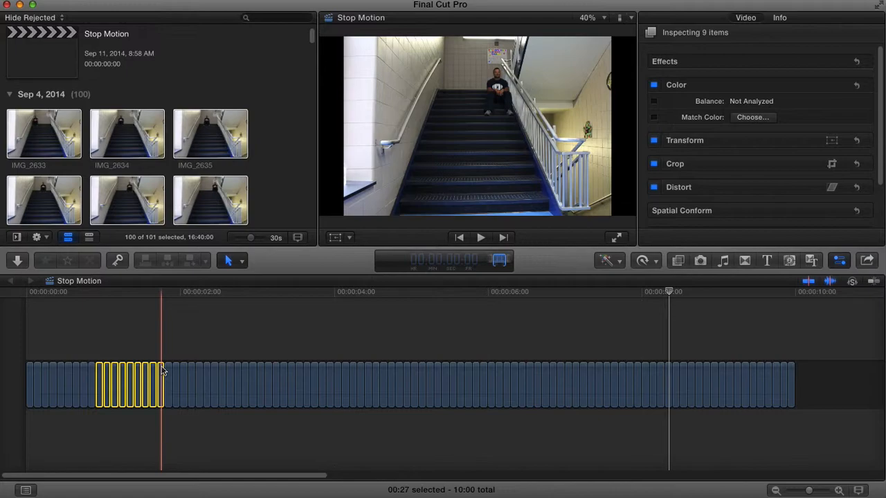
{"action": "key", "text": "Return"}
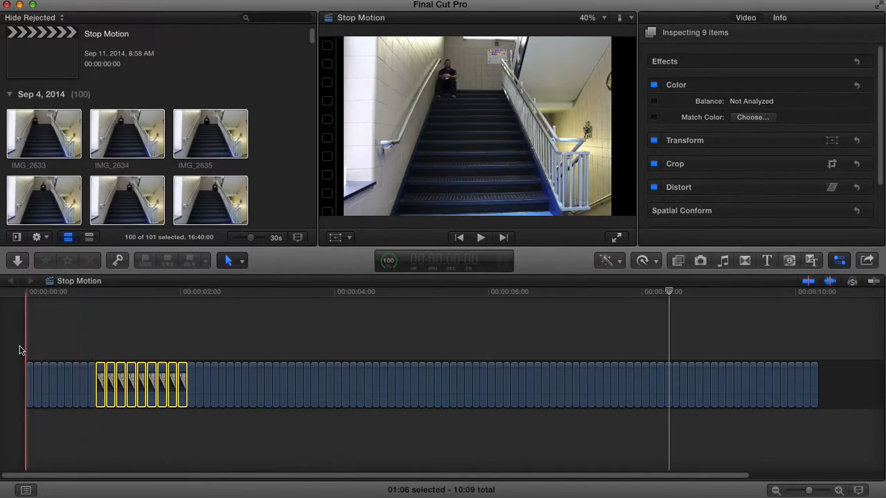
{"action": "key", "text": "space"}
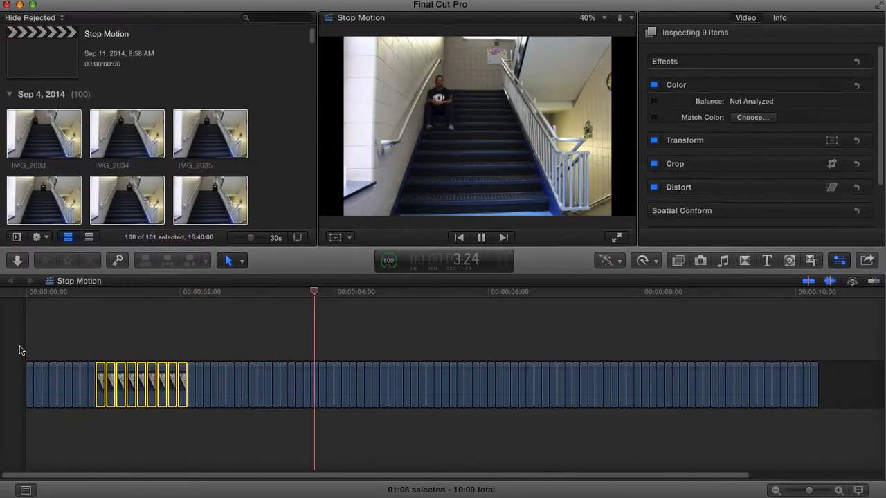
{"action": "key", "text": "space"}
- Set the duration of the nine selected clips to 5 frames each and play the sequence from the start
{"action": "key", "text": "ctrl+d"}
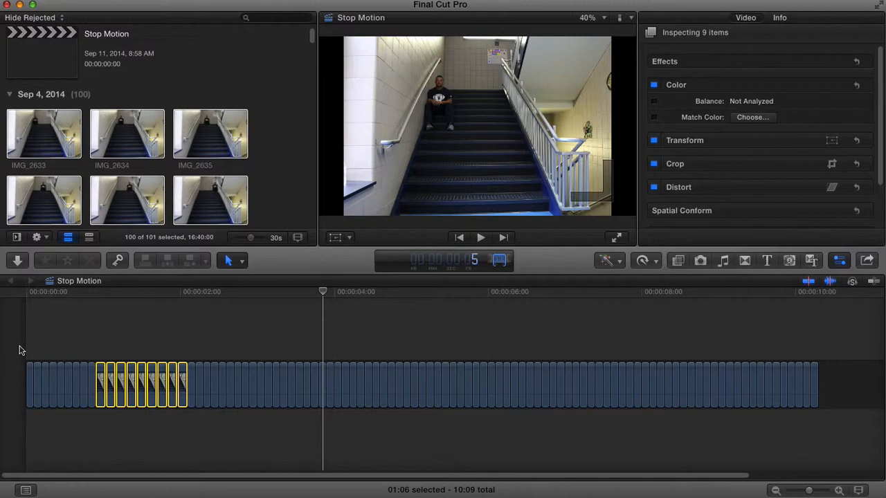
{"action": "type", "text": "5"}
{"action": "key", "text": "Return"}
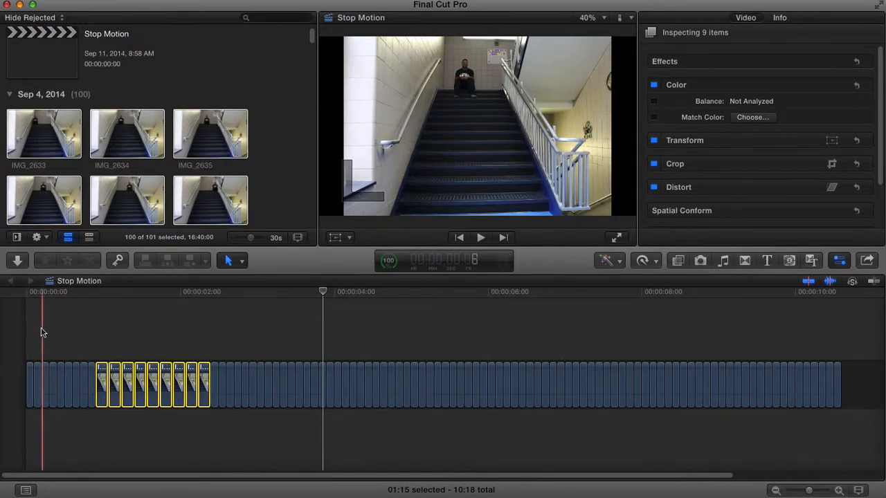
{"action": "key", "text": "space"}
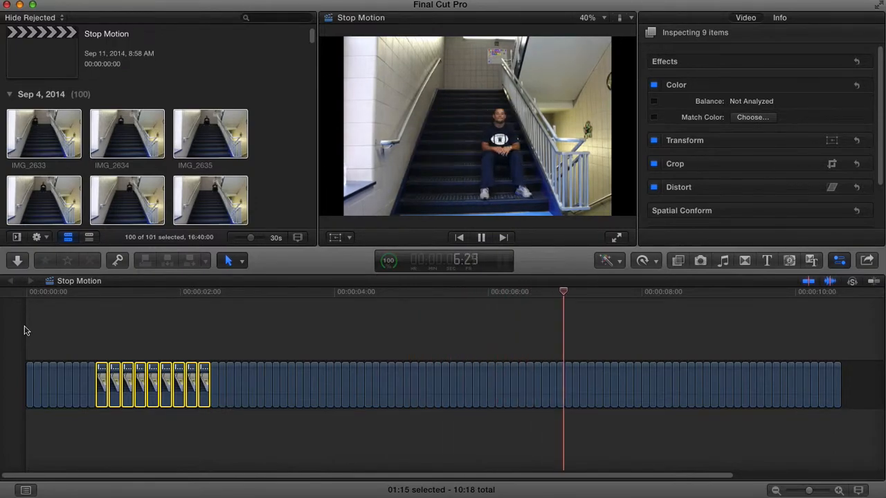
{"action": "key", "text": "space"}
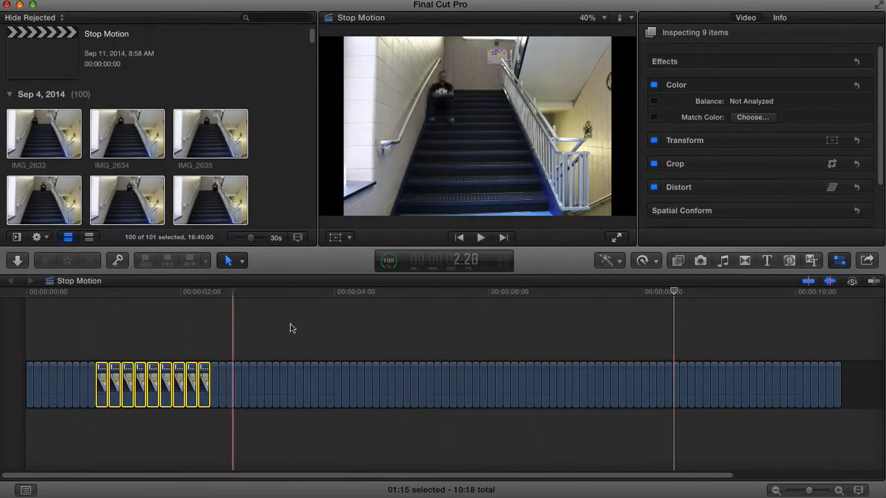